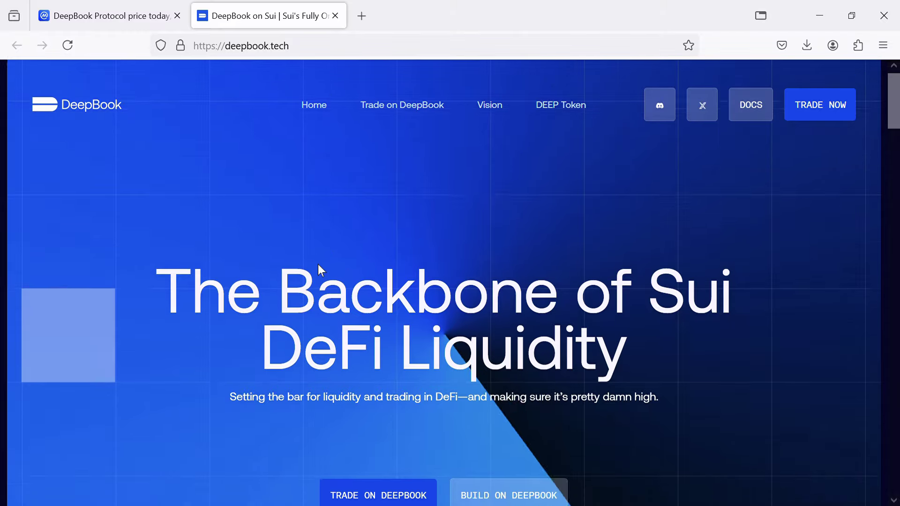
scroll(318, 265, "down", 3)
scroll(318, 265, "down", 4)
scroll(318, 265, "down", 4)
scroll(317, 264, "down", 3)
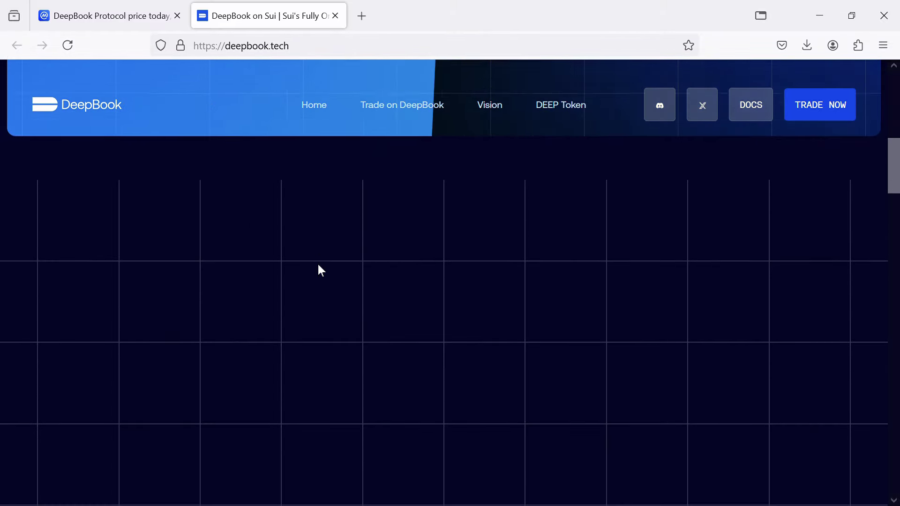
scroll(318, 264, "down", 2)
scroll(318, 271, "down", 4)
scroll(318, 271, "down", 3)
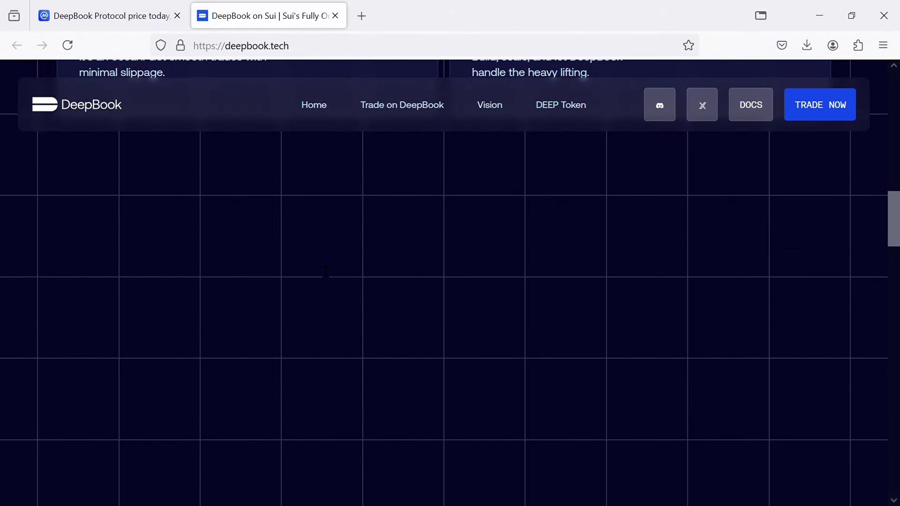
scroll(318, 271, "up", 3)
scroll(318, 271, "up", 2)
scroll(318, 271, "down", 3)
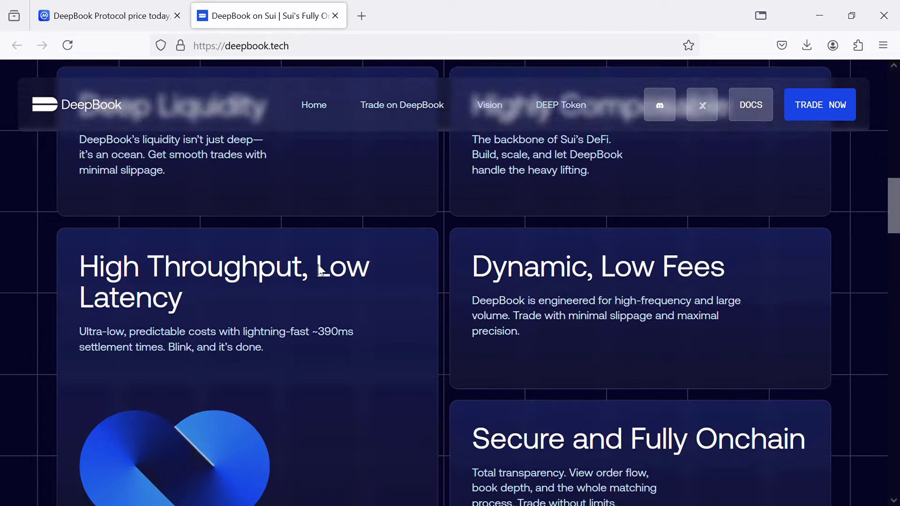
scroll(317, 271, "down", 3)
scroll(318, 270, "down", 2)
scroll(318, 271, "down", 3)
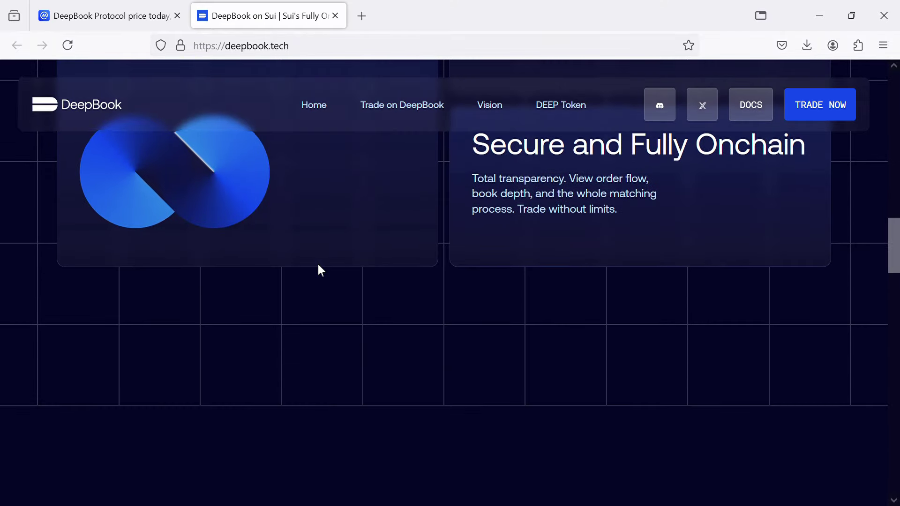
scroll(318, 270, "down", 3)
scroll(317, 270, "down", 3)
scroll(319, 270, "down", 3)
scroll(318, 271, "down", 2)
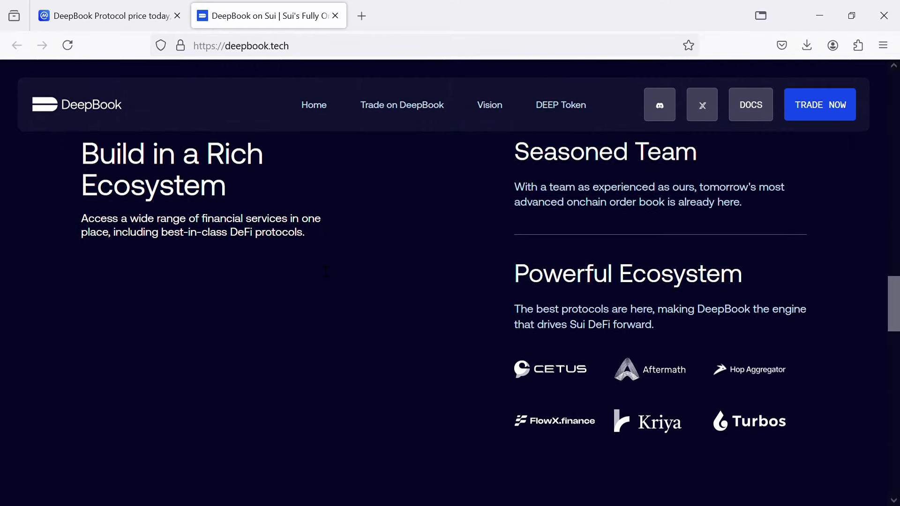
scroll(318, 271, "down", 4)
scroll(317, 271, "down", 3)
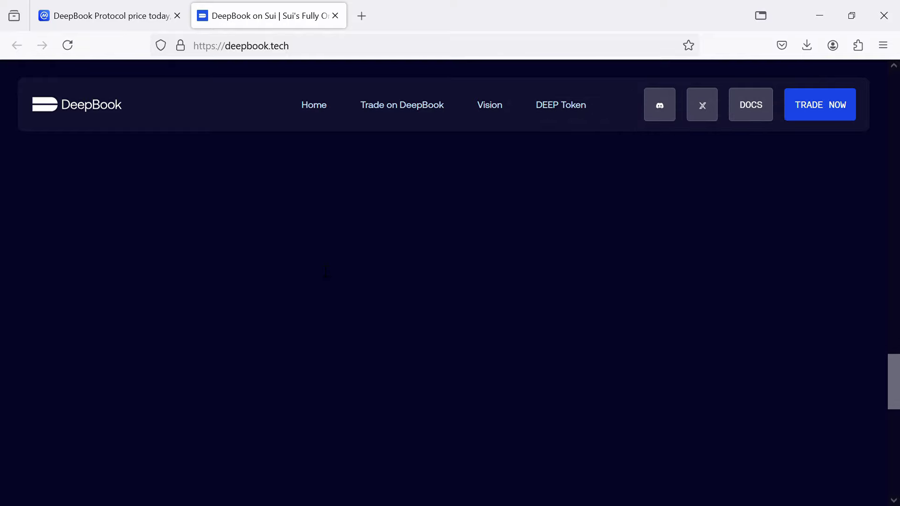
scroll(318, 271, "down", 3)
scroll(317, 270, "down", 4)
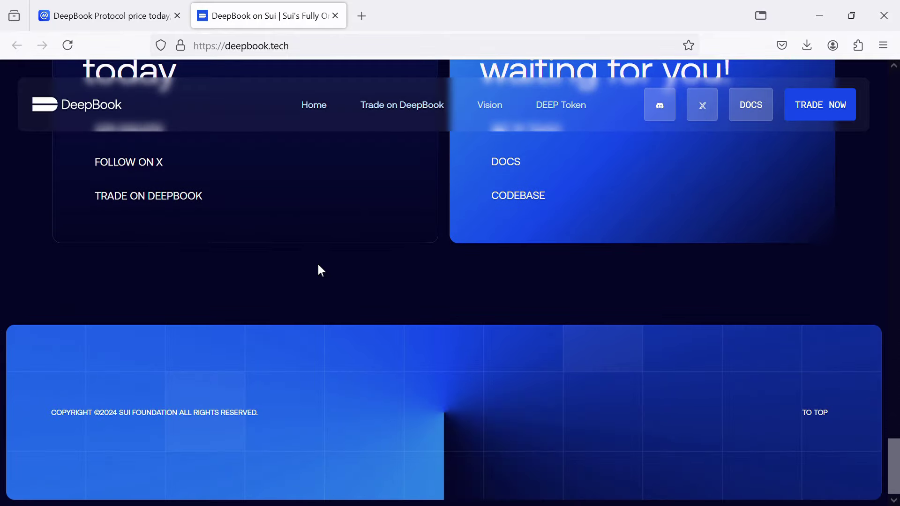
scroll(317, 271, "up", 4)
scroll(318, 271, "up", 4)
scroll(318, 271, "up", 4)
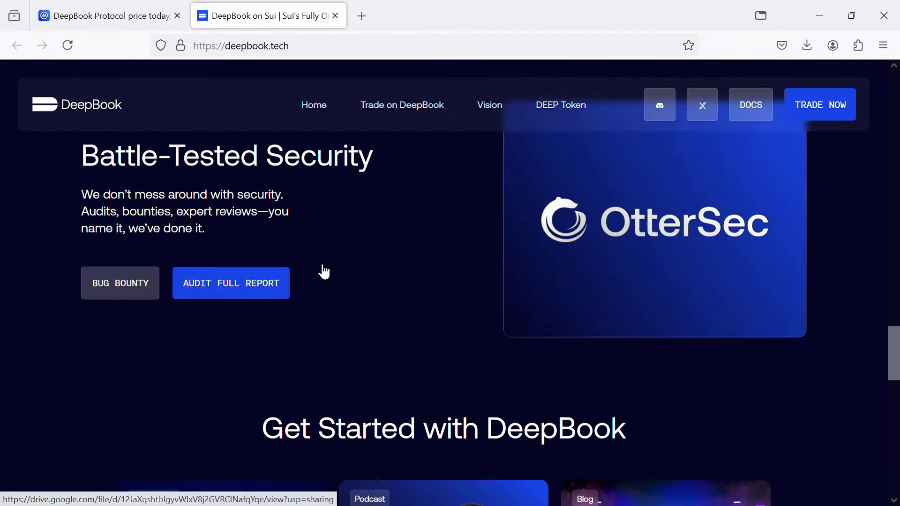
scroll(318, 271, "up", 4)
scroll(318, 271, "up", 4)
scroll(319, 271, "up", 3)
scroll(318, 270, "up", 3)
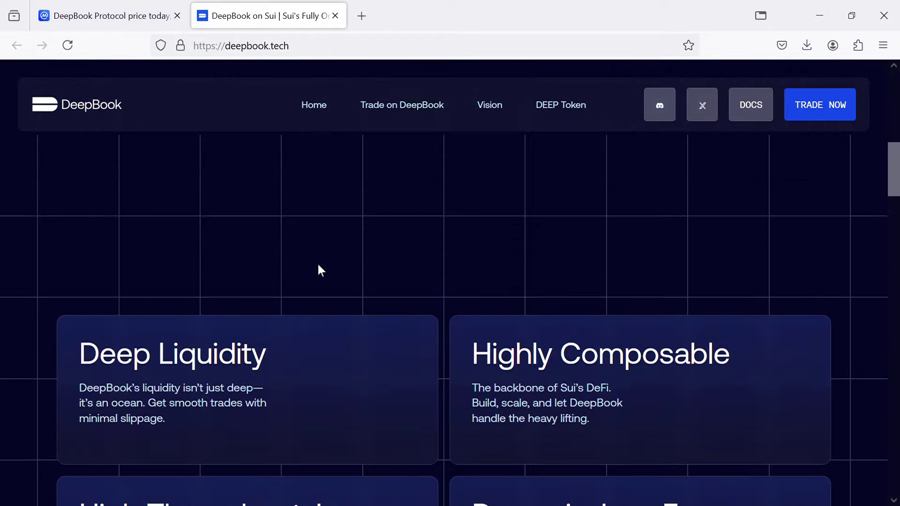
scroll(318, 271, "up", 4)
scroll(318, 270, "up", 4)
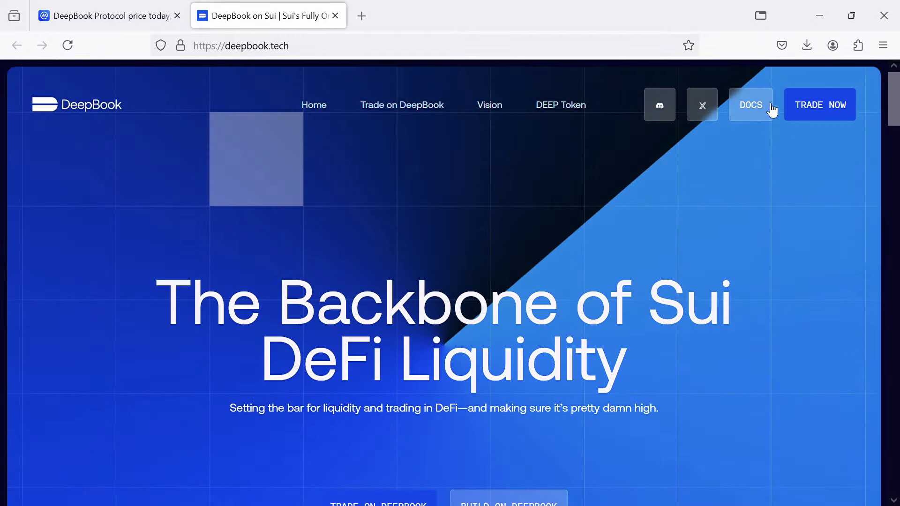
- Check DeepBook Protocol's 10B total supply and 2.50B circulating supply on CoinMarketCap
left_click(106, 16)
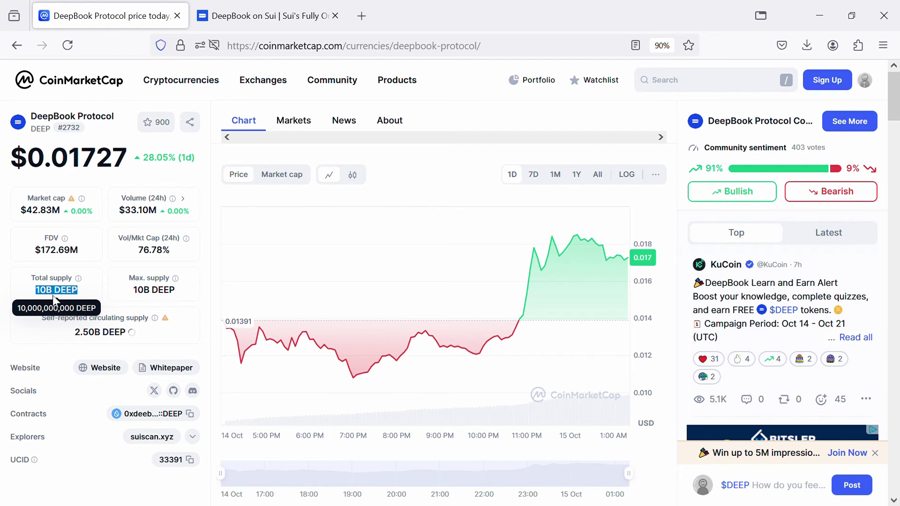
left_click(82, 331)
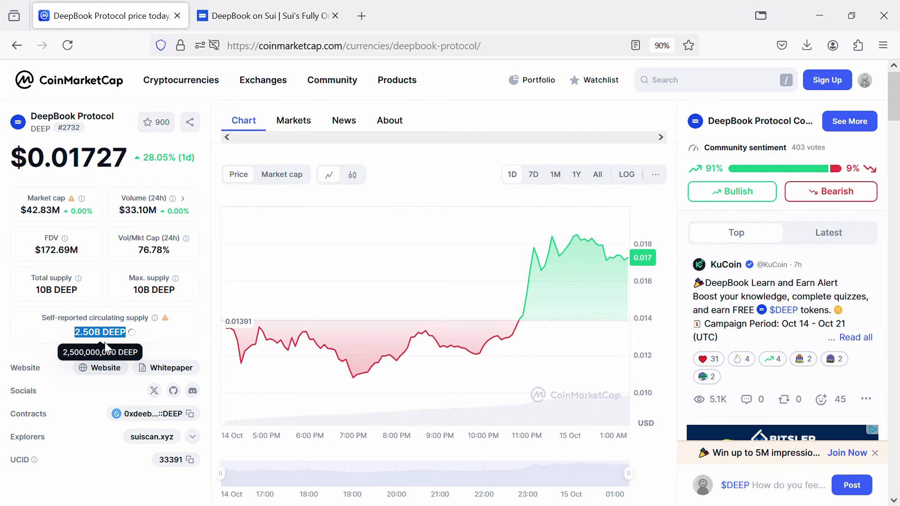
- Review DEEP's exchange markets table at full width, with Bybit leading DEEP/USDT volume
left_click(293, 121)
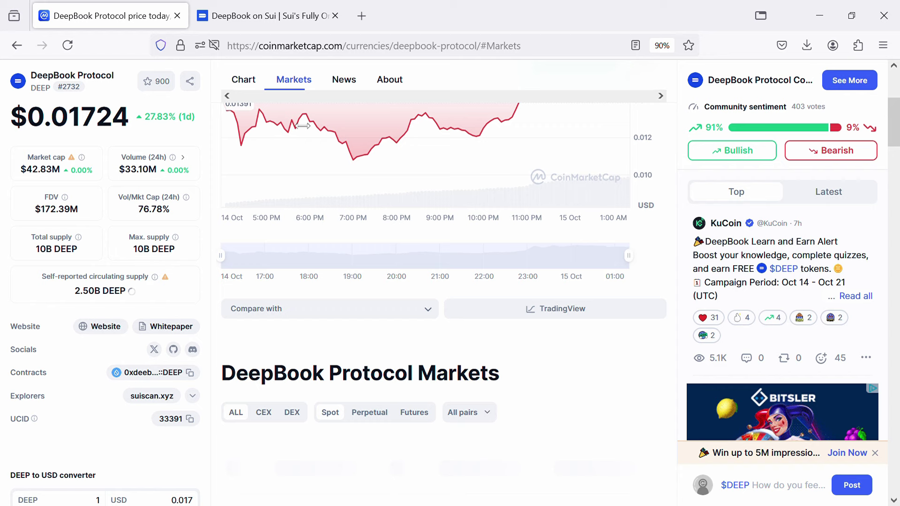
scroll(566, 267, "down", 3)
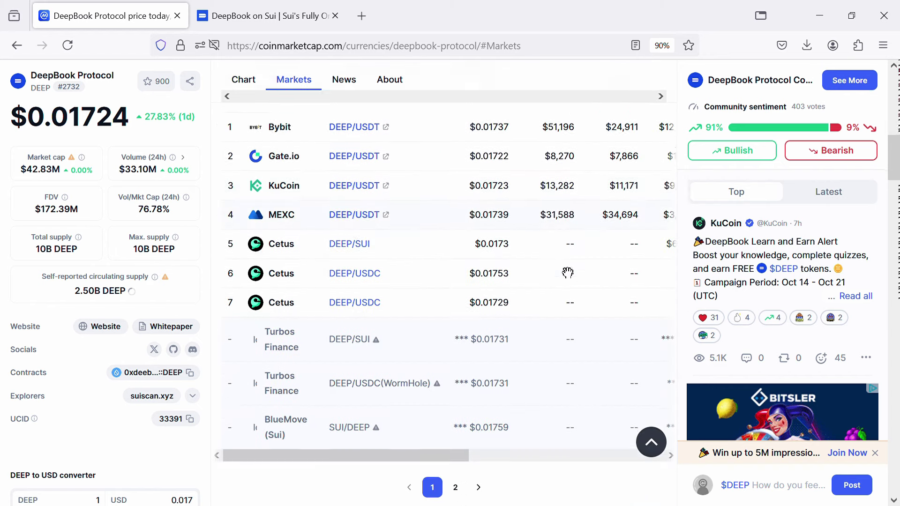
left_click(648, 476)
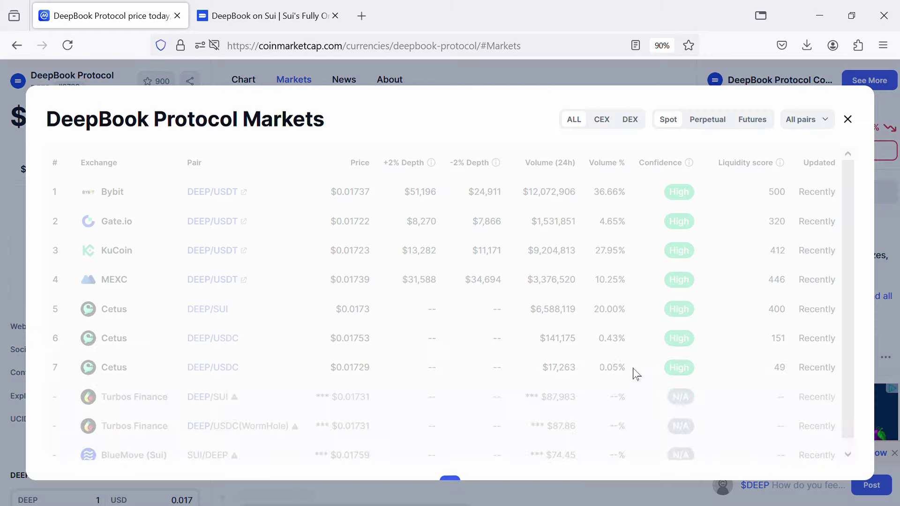
scroll(633, 282, "down", 5)
scroll(628, 244, "up", 5)
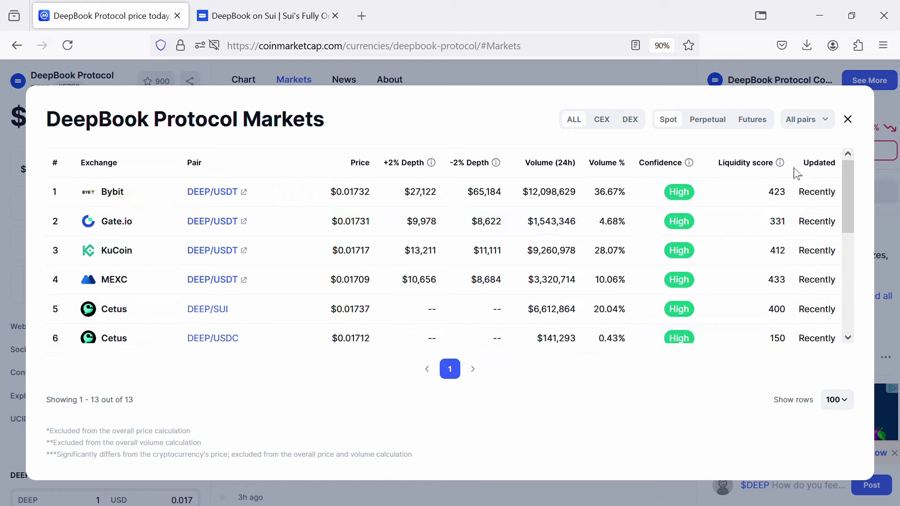
left_click(847, 120)
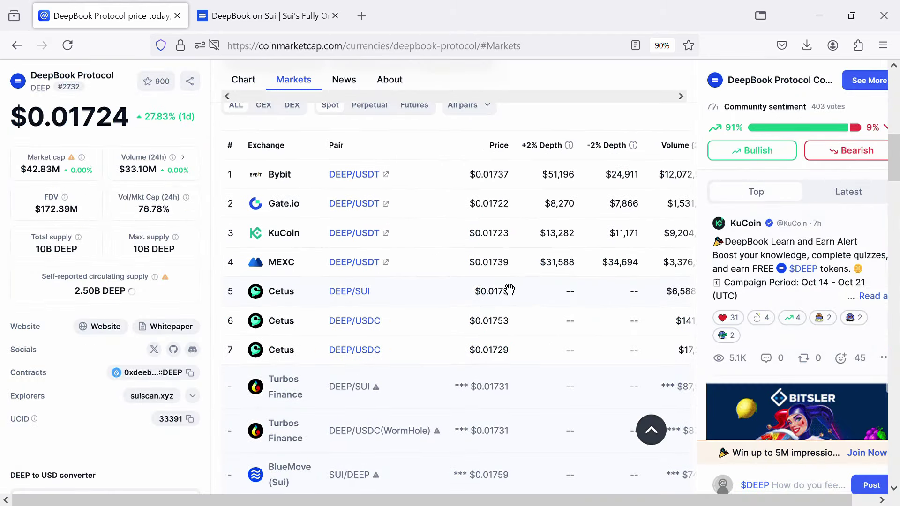
scroll(509, 289, "down", 3)
scroll(510, 289, "up", 3)
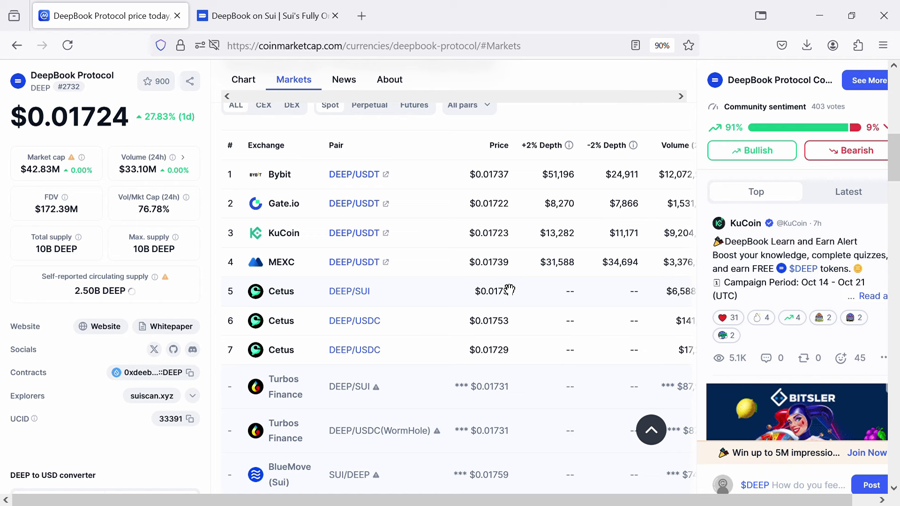